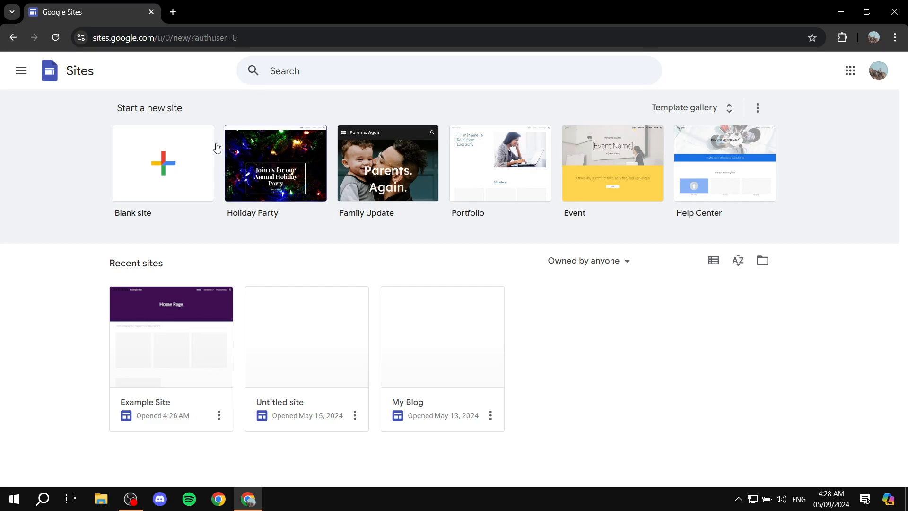
Open Google Drive in a separate browser tab, keeping the Google Sites tab open.
{"action": "left_click", "coordinate": [173, 13]}
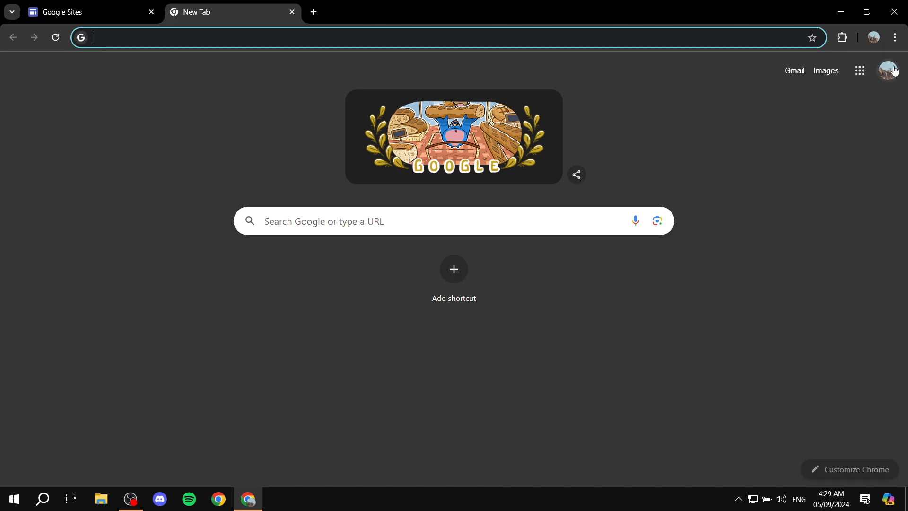
{"action": "left_click", "coordinate": [112, 8]}
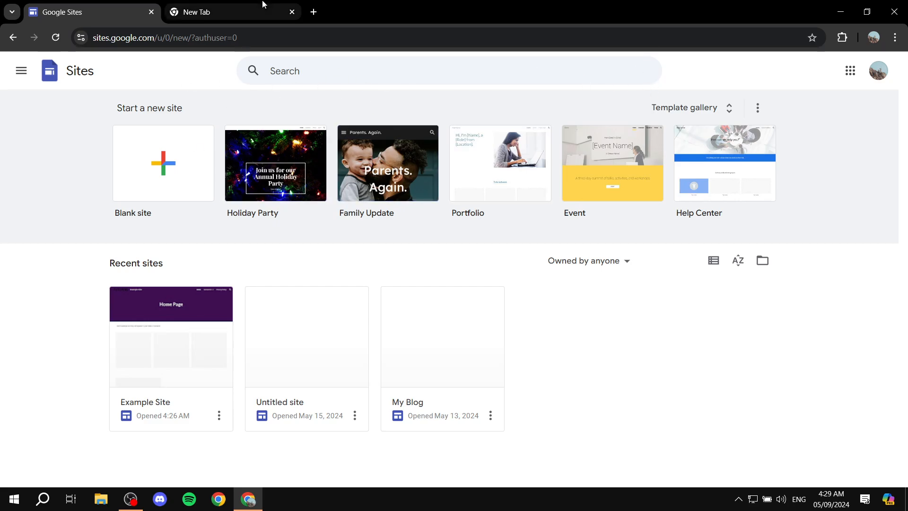
{"action": "left_click", "coordinate": [222, 11]}
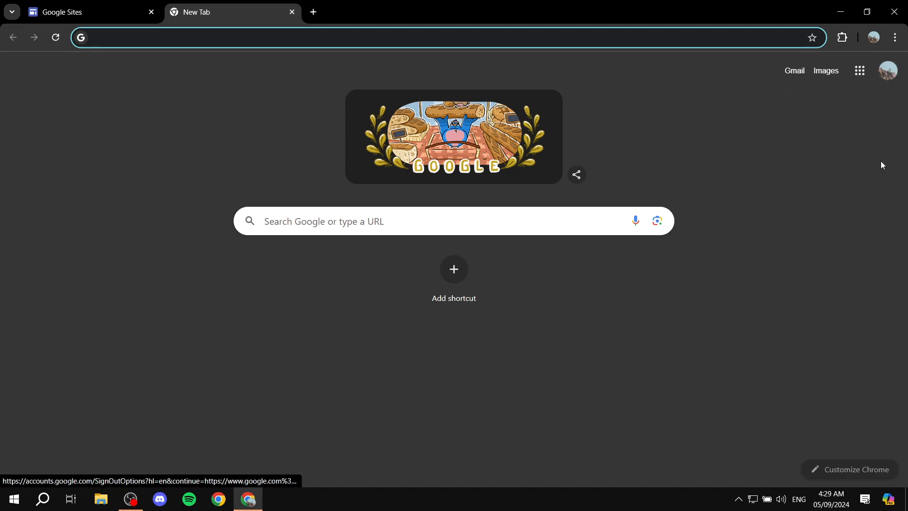
{"action": "left_click", "coordinate": [860, 71]}
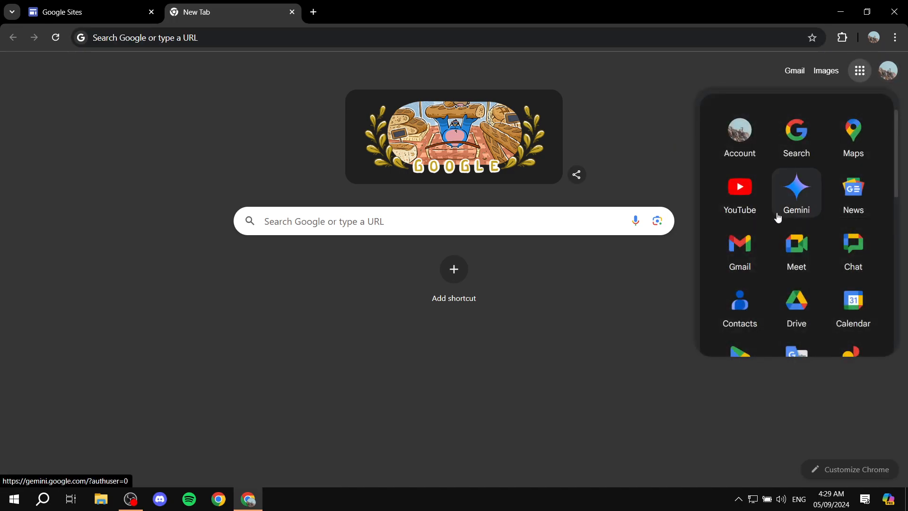
{"action": "left_click", "coordinate": [805, 306]}
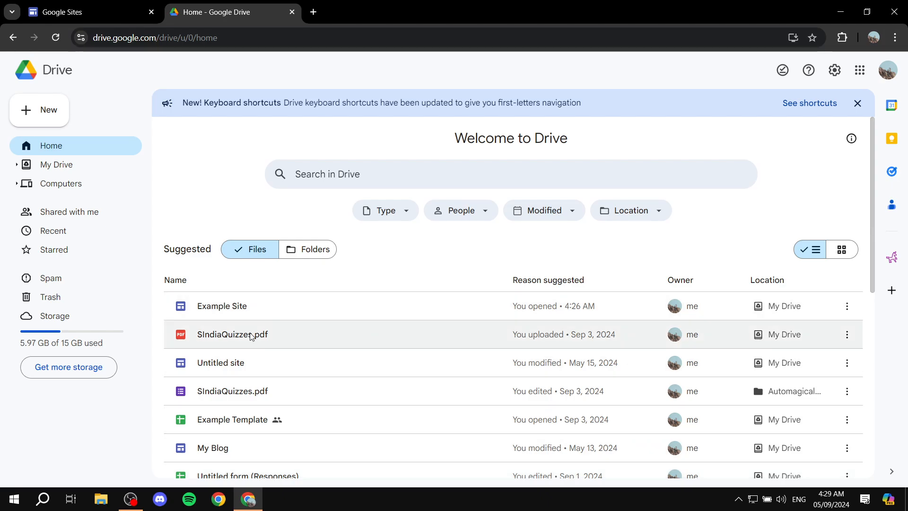
Upload the desktop file file-sample_1MB.doc to Google Drive, dismiss the upload notice and reload the file list.
{"action": "left_click", "coordinate": [246, 499]}
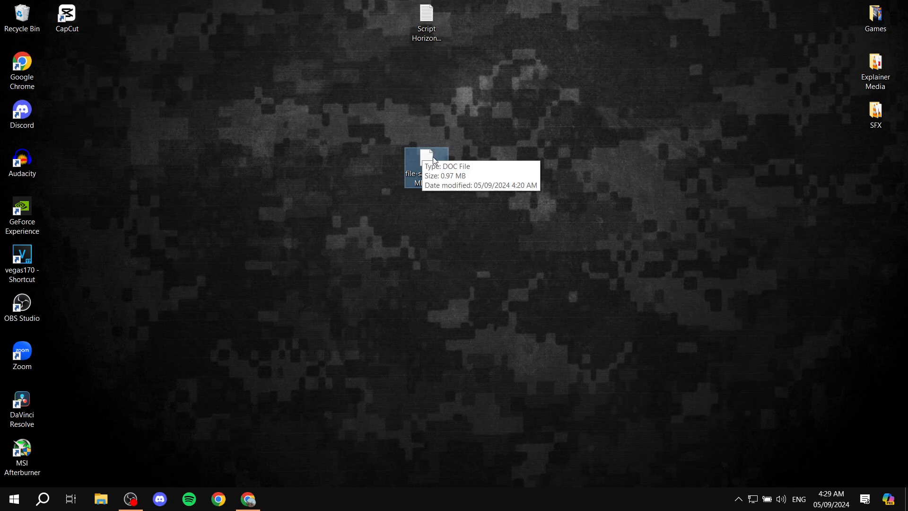
{"action": "double_click", "coordinate": [422, 163]}
{"action": "left_click", "coordinate": [618, 212]}
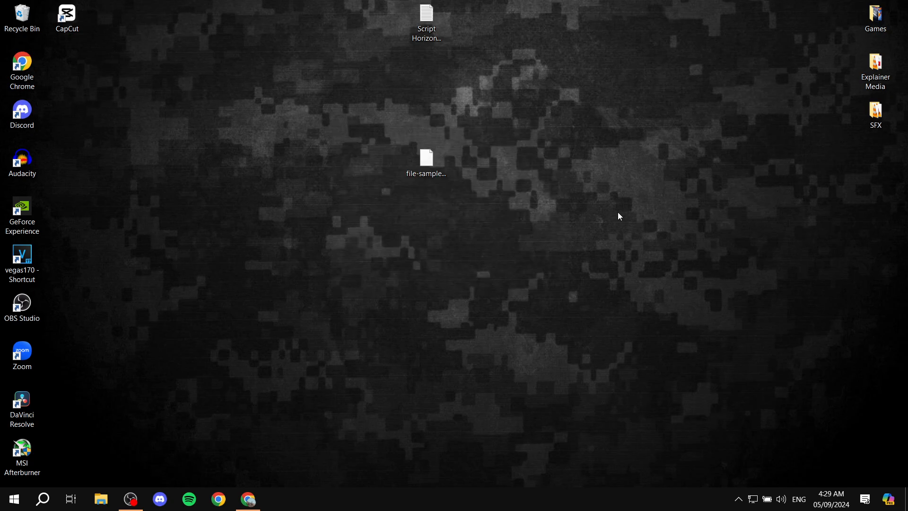
{"action": "left_click_drag", "start_coordinate": [426, 161], "coordinate": [319, 286]}
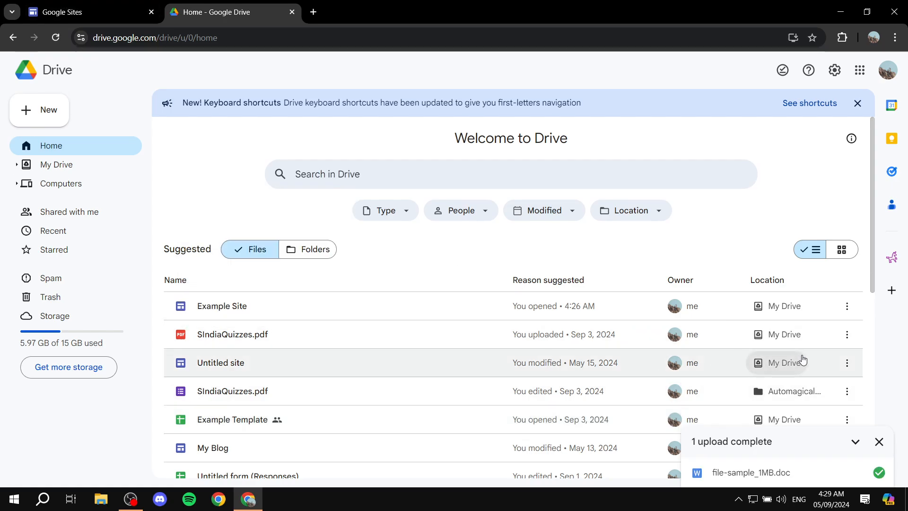
{"action": "left_click", "coordinate": [880, 442]}
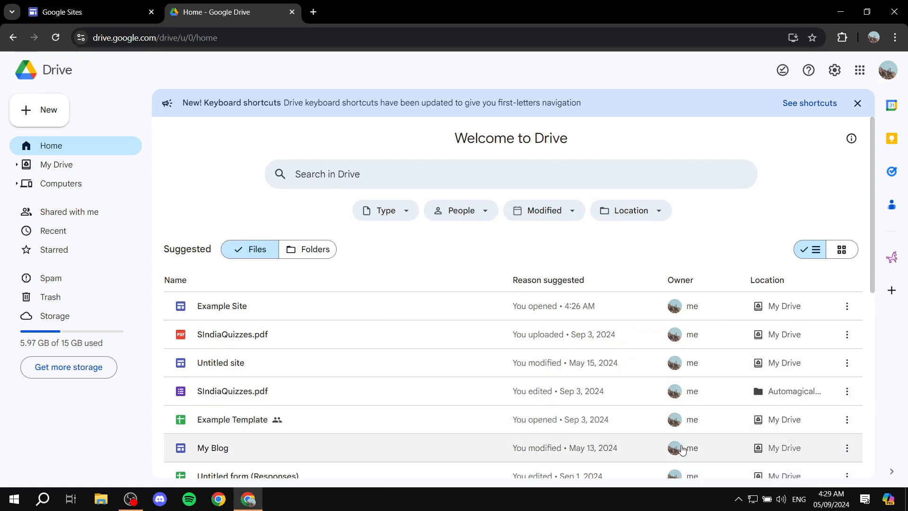
{"action": "left_click", "coordinate": [55, 37]}
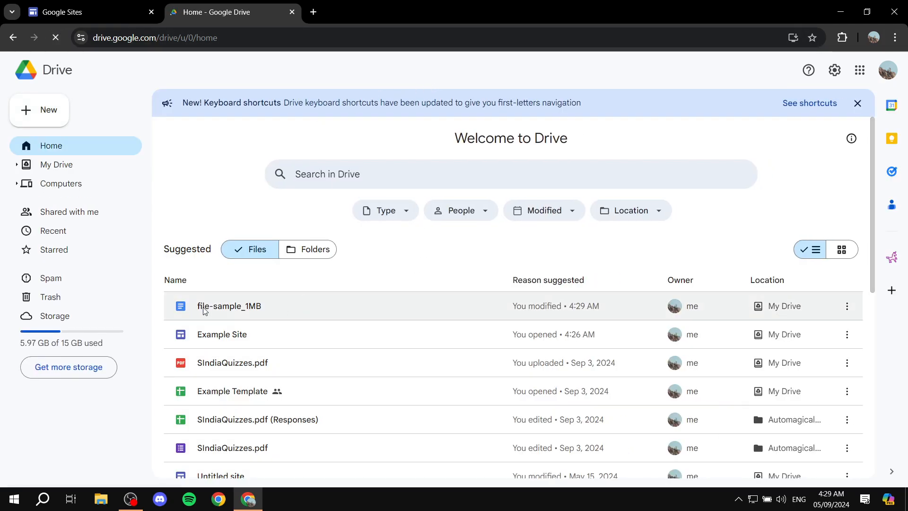
Close Google Drive, return to Google Sites and open Example Site for editing.
{"action": "left_click", "coordinate": [292, 12]}
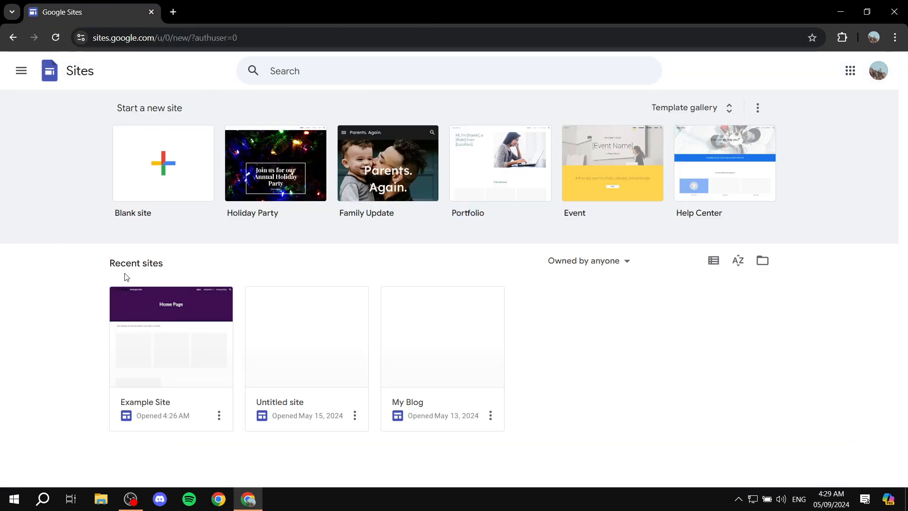
{"action": "left_click", "coordinate": [205, 320]}
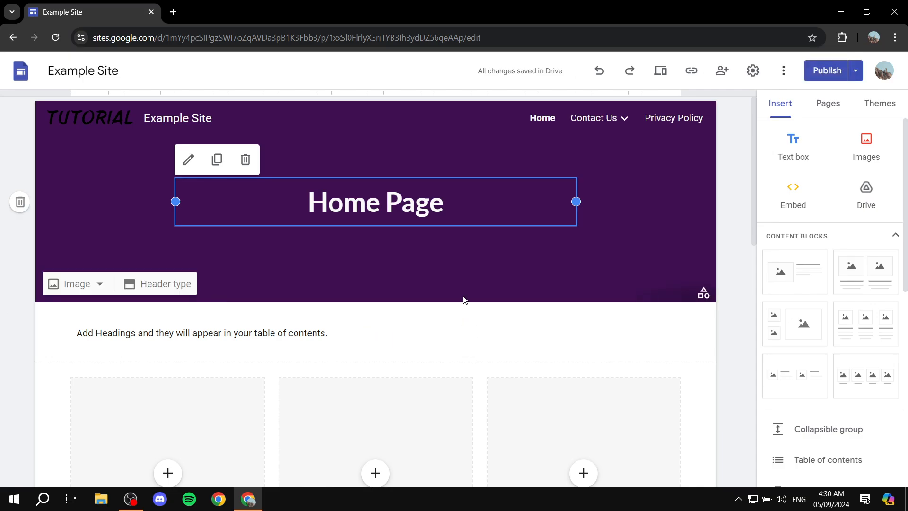
Examine the sections of Example Site's home page and the elements available to insert.
{"action": "scroll", "coordinate": [551, 294], "scroll_direction": "down", "scroll_amount": 5}
{"action": "scroll", "coordinate": [466, 249], "scroll_direction": "up", "scroll_amount": 5}
{"action": "scroll", "coordinate": [509, 244], "scroll_direction": "down", "scroll_amount": 4}
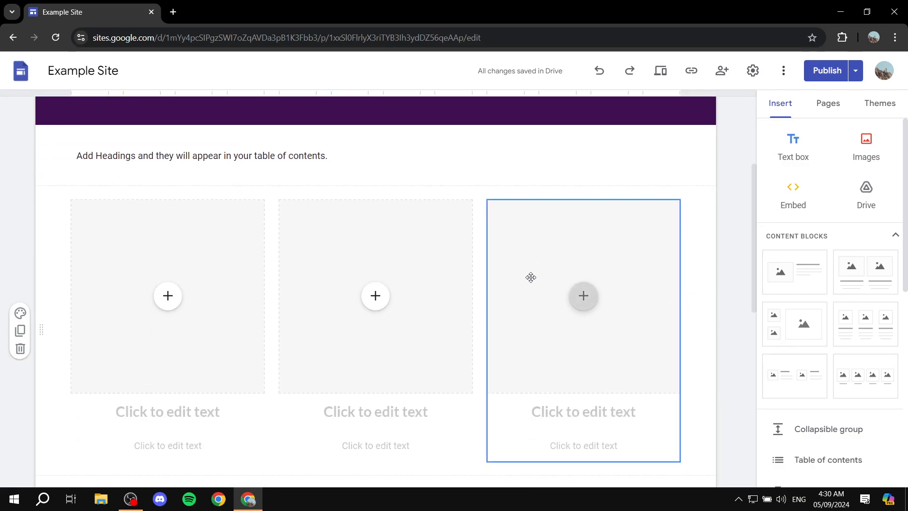
{"action": "scroll", "coordinate": [525, 283], "scroll_direction": "down", "scroll_amount": 6}
{"action": "scroll", "coordinate": [617, 250], "scroll_direction": "down", "scroll_amount": 3}
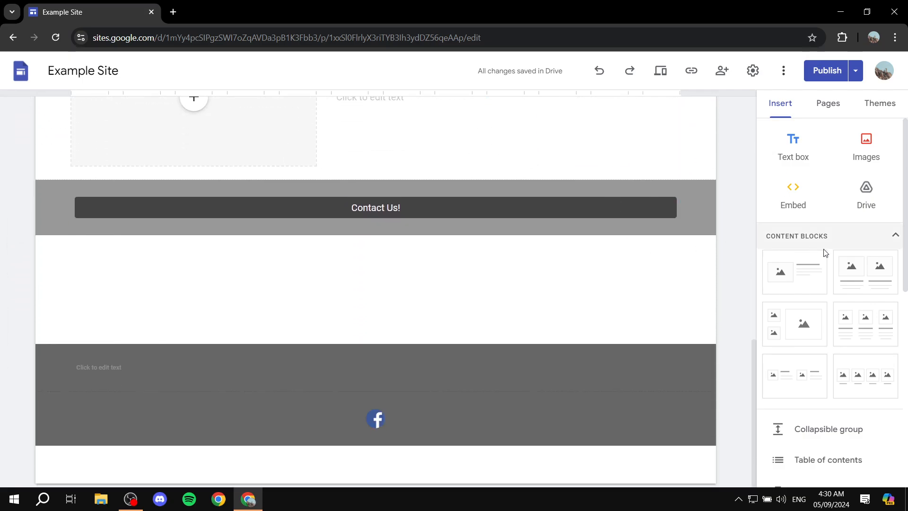
{"action": "scroll", "coordinate": [552, 206], "scroll_direction": "up", "scroll_amount": 6}
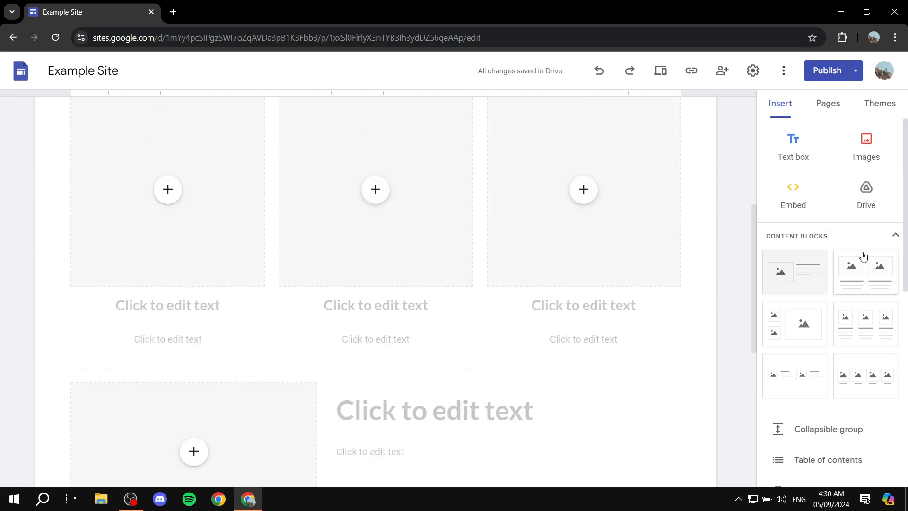
{"action": "scroll", "coordinate": [868, 281], "scroll_direction": "down", "scroll_amount": 4}
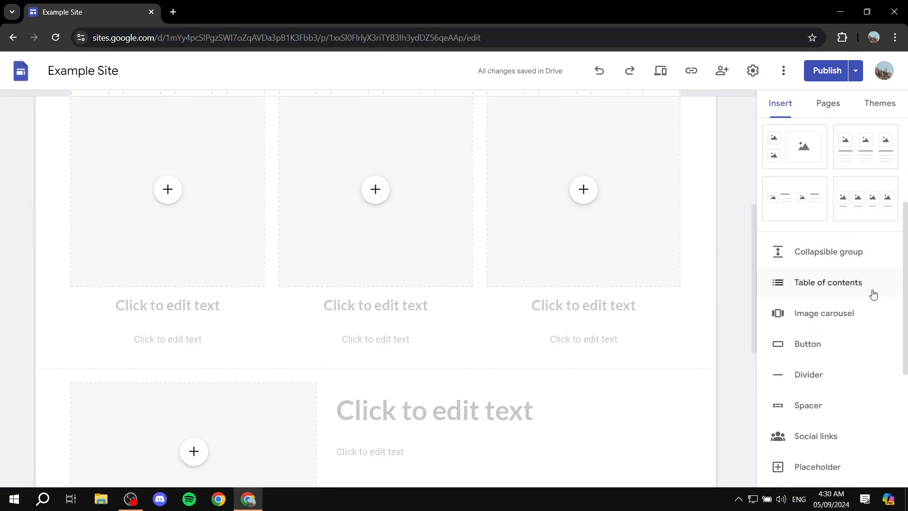
{"action": "scroll", "coordinate": [847, 213], "scroll_direction": "up", "scroll_amount": 4}
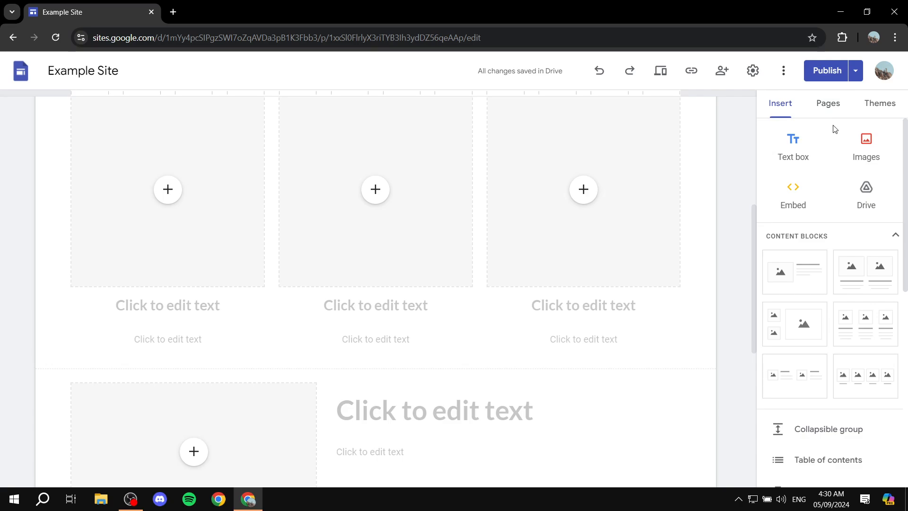
Insert the Google Docs file file-sample_1MB into the home page as an embedded document.
{"action": "scroll", "coordinate": [862, 222], "scroll_direction": "down", "scroll_amount": 5}
{"action": "scroll", "coordinate": [862, 224], "scroll_direction": "down", "scroll_amount": 4}
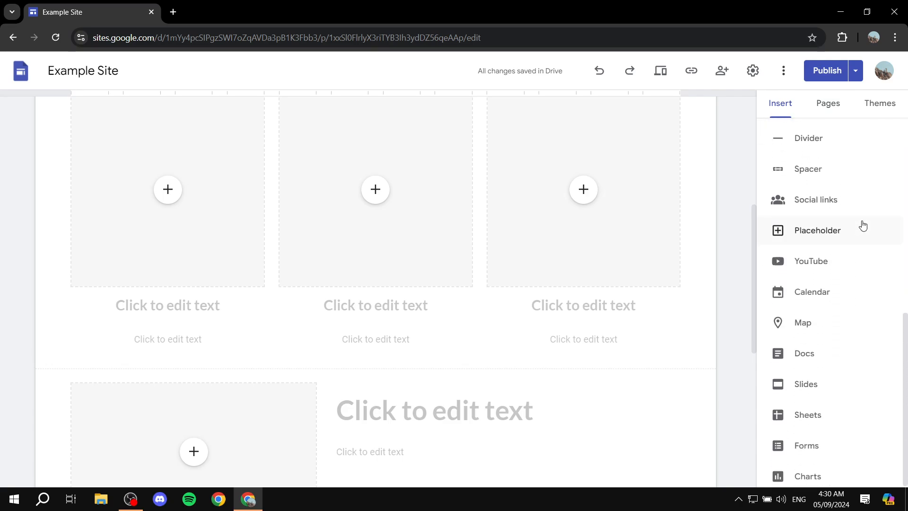
{"action": "left_click", "coordinate": [820, 353]}
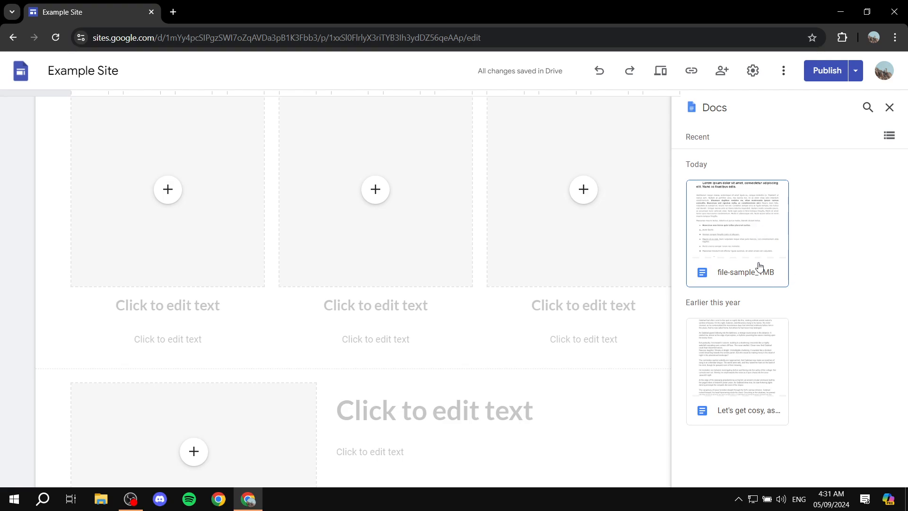
{"action": "left_click", "coordinate": [737, 222]}
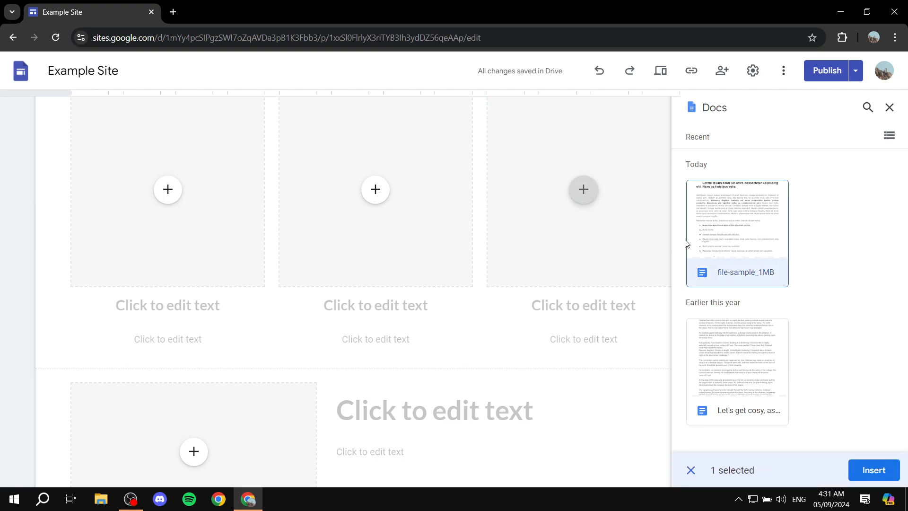
{"action": "left_click", "coordinate": [875, 470]}
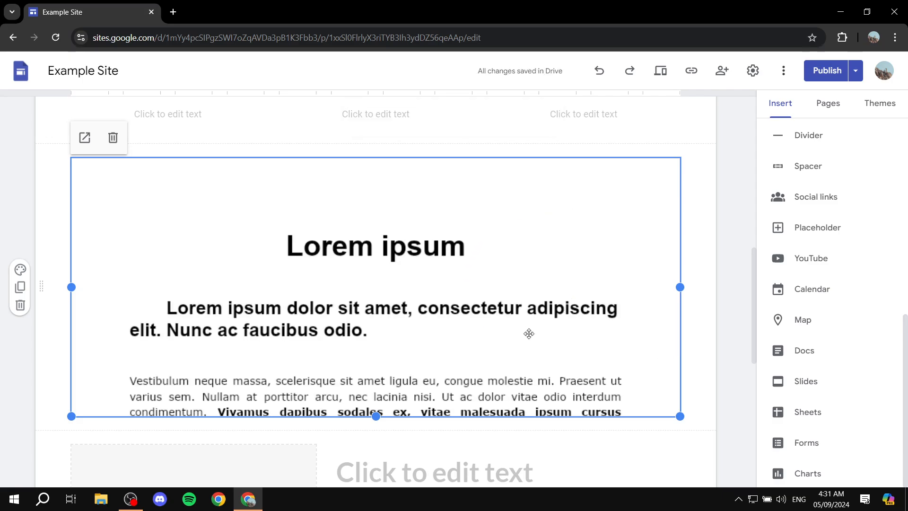
{"action": "left_click_drag", "start_coordinate": [467, 299], "coordinate": [331, 320]}
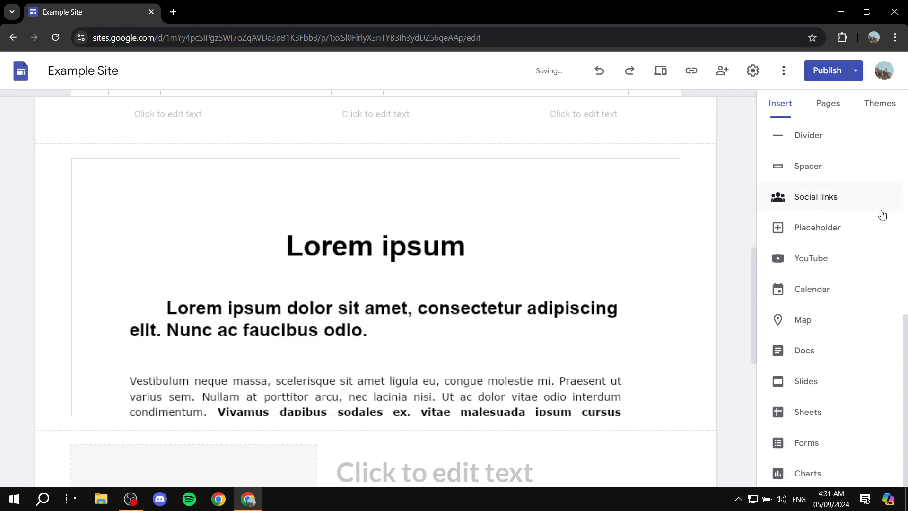
Enlarge the embedded document's height on the home page so that its text shows down to the bulleted list.
{"action": "scroll", "coordinate": [825, 213], "scroll_direction": "up", "scroll_amount": 4}
{"action": "scroll", "coordinate": [412, 276], "scroll_direction": "down", "scroll_amount": 3}
{"action": "scroll", "coordinate": [418, 280], "scroll_direction": "up", "scroll_amount": 2}
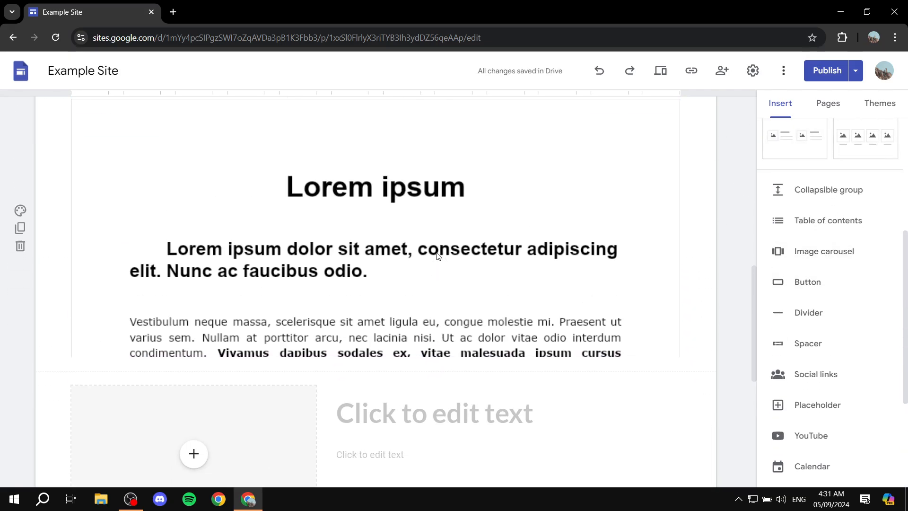
{"action": "left_click", "coordinate": [440, 258]}
{"action": "left_click_drag", "start_coordinate": [375, 357], "coordinate": [380, 397]}
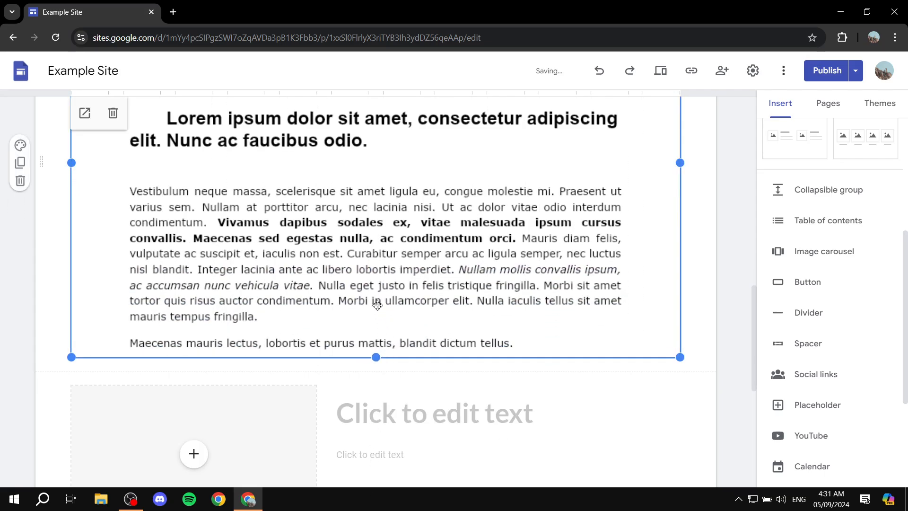
{"action": "scroll", "coordinate": [377, 286], "scroll_direction": "up", "scroll_amount": 3}
{"action": "scroll", "coordinate": [405, 283], "scroll_direction": "down", "scroll_amount": 3}
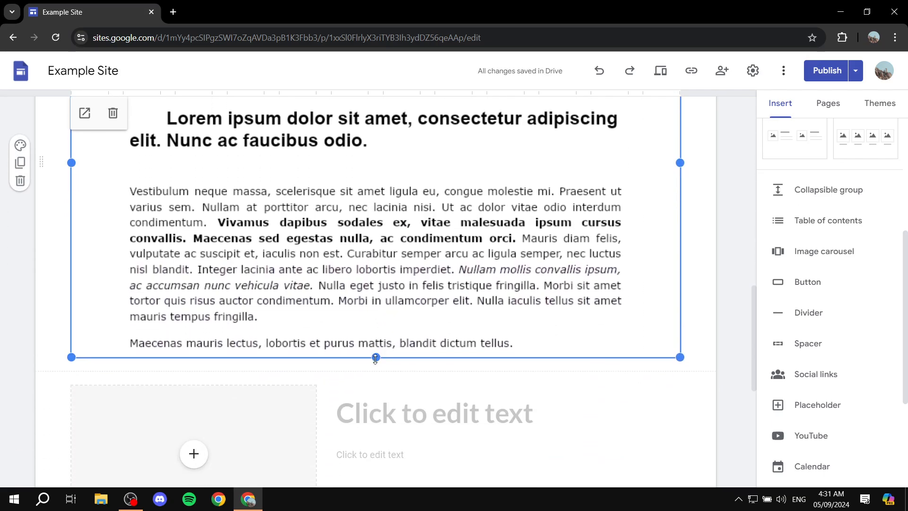
{"action": "left_click_drag", "start_coordinate": [377, 354], "coordinate": [375, 505]}
{"action": "scroll", "coordinate": [373, 217], "scroll_direction": "up", "scroll_amount": 6}
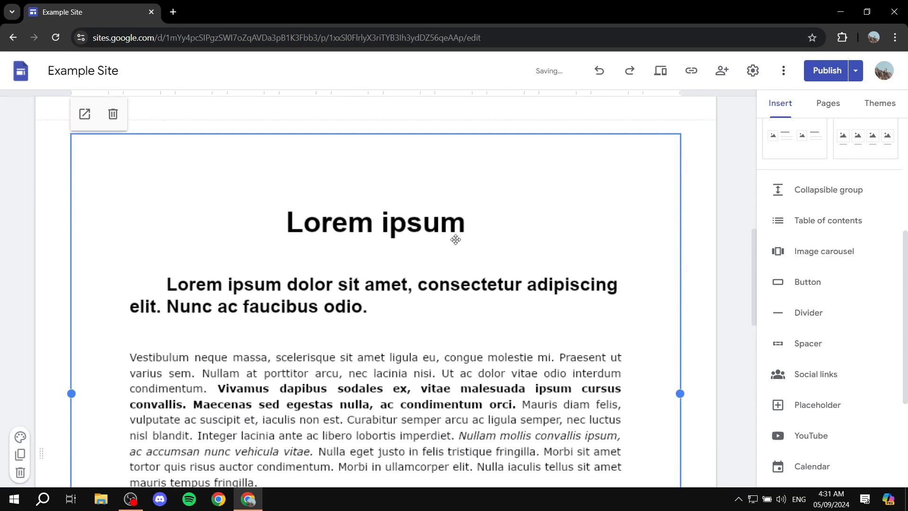
{"action": "scroll", "coordinate": [455, 237], "scroll_direction": "down", "scroll_amount": 3}
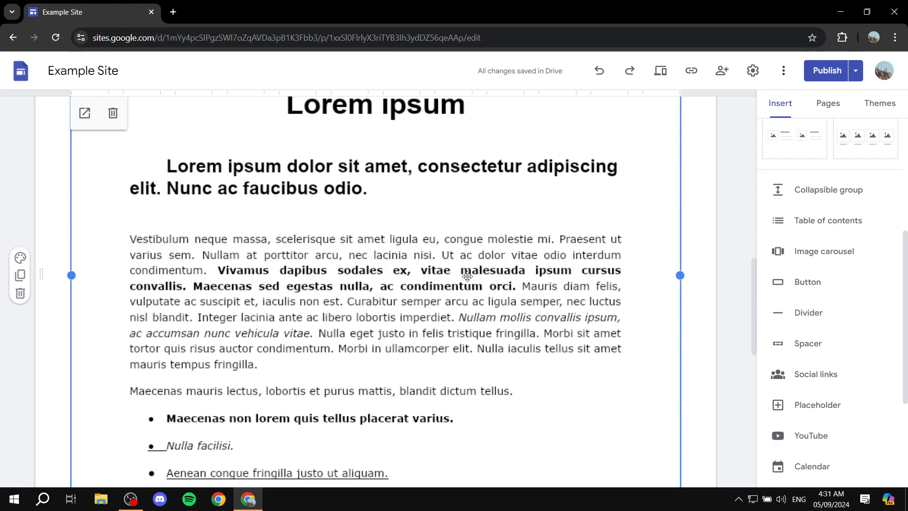
{"action": "scroll", "coordinate": [629, 227], "scroll_direction": "up", "scroll_amount": 6}
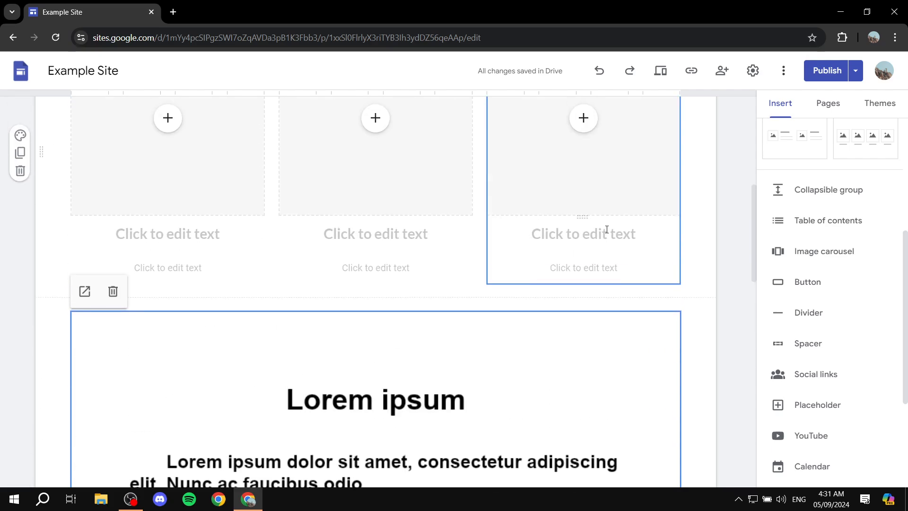